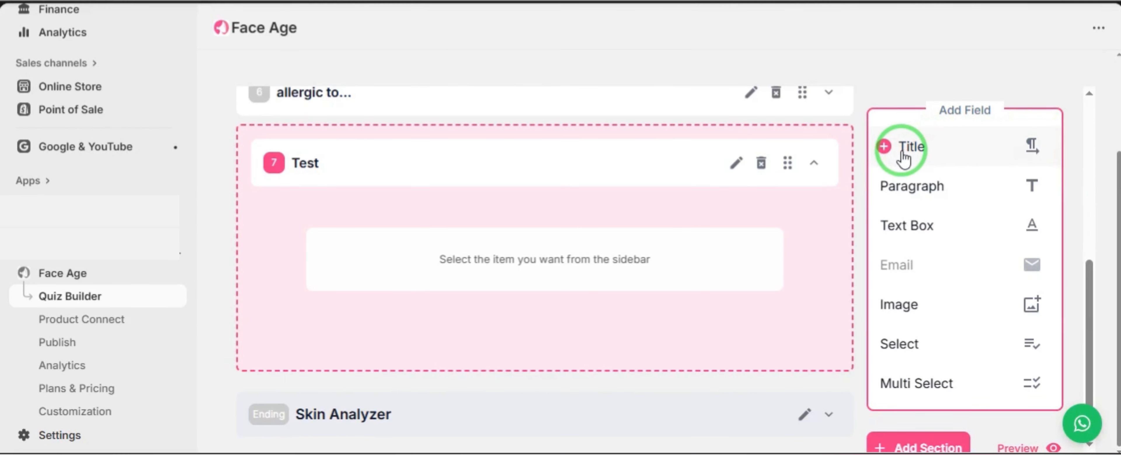
- Add a Title field to the Test section and delete it again
click(929, 151)
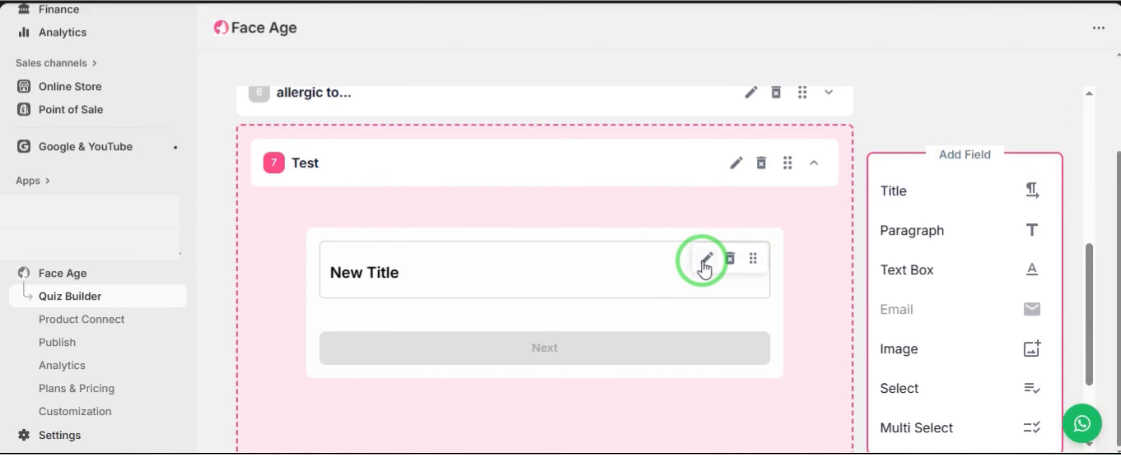
click(729, 259)
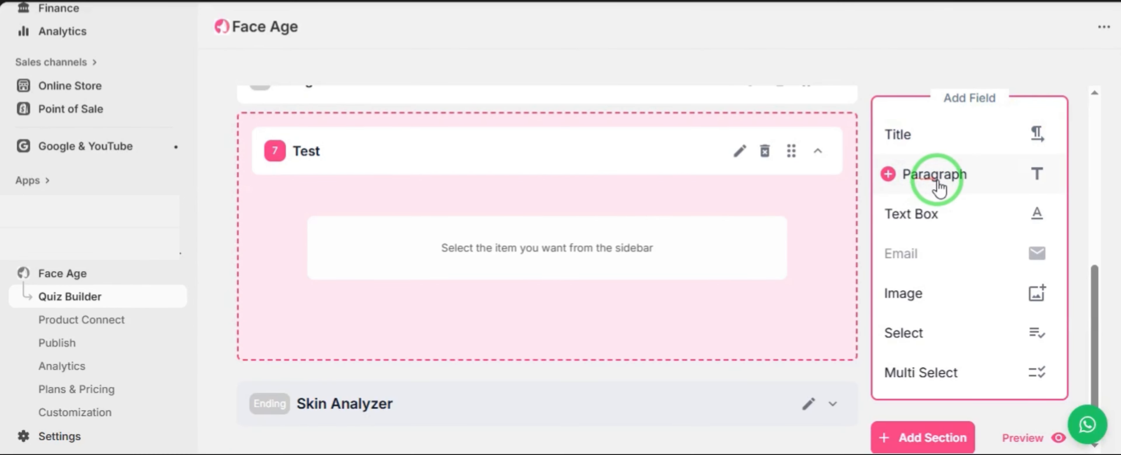
- Add a Paragraph field to the Test section
click(959, 178)
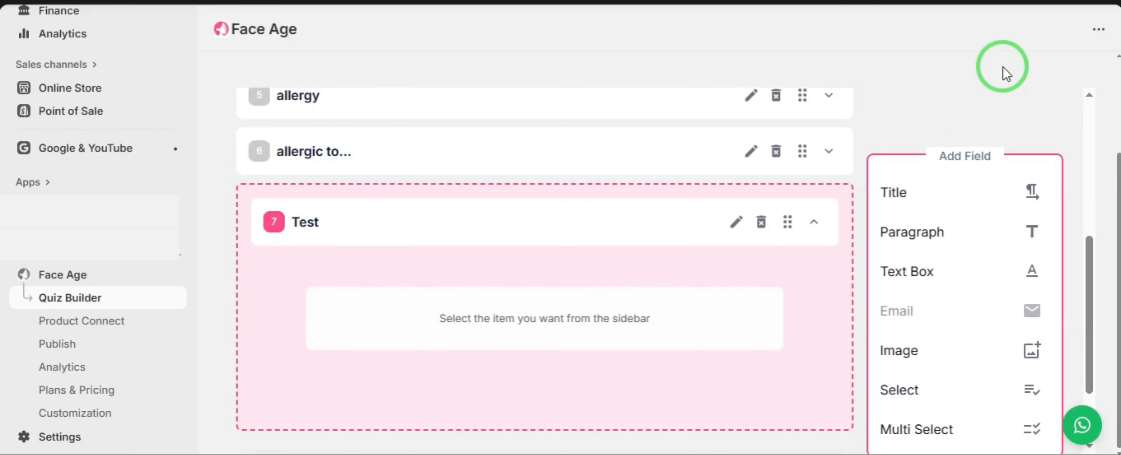
- Add a Text Box field to the Test section and review its input Type options without saving
click(945, 285)
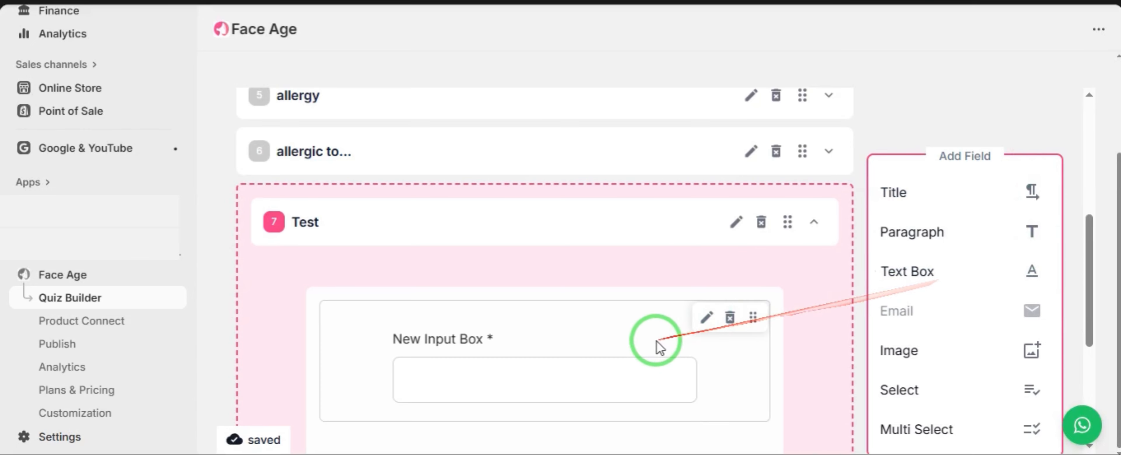
scroll(644, 348, down, 2)
click(706, 238)
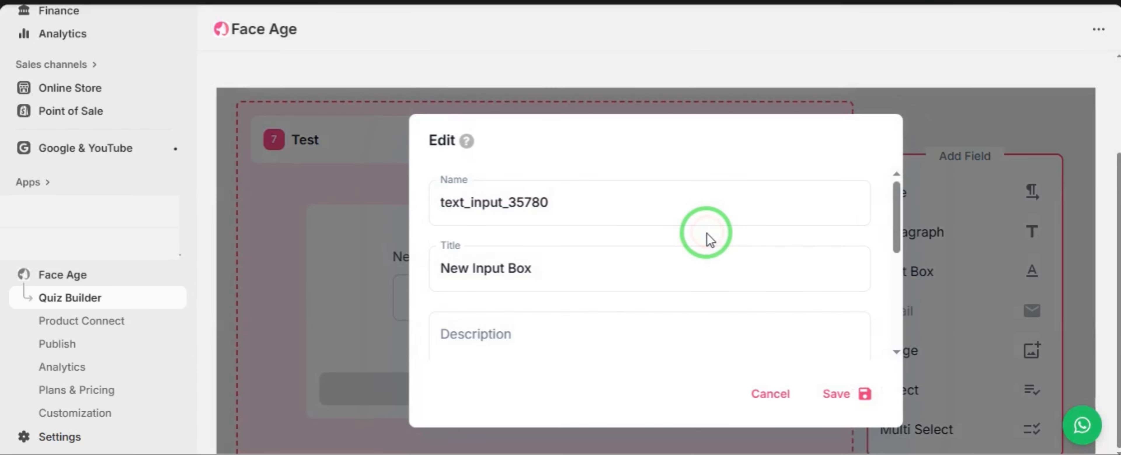
scroll(607, 276, down, 3)
click(561, 287)
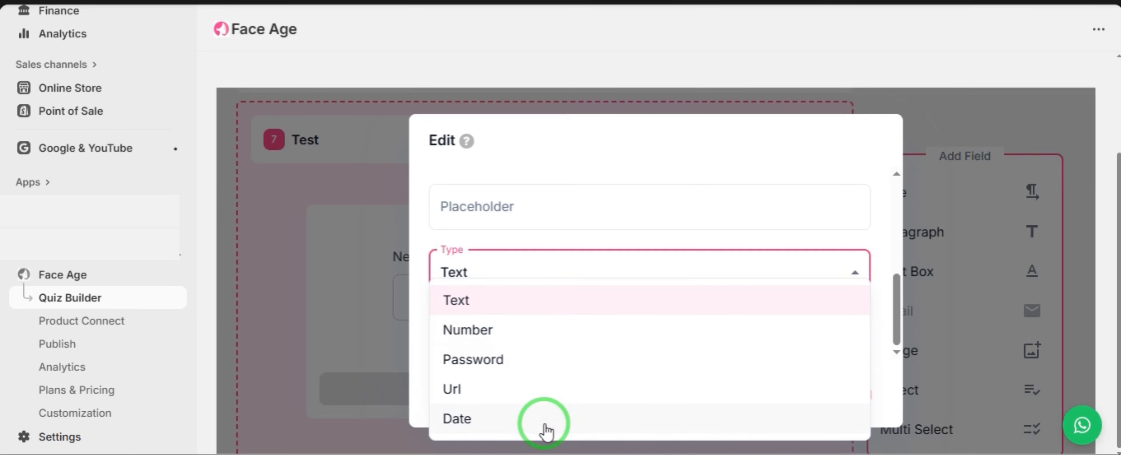
click(380, 325)
click(762, 395)
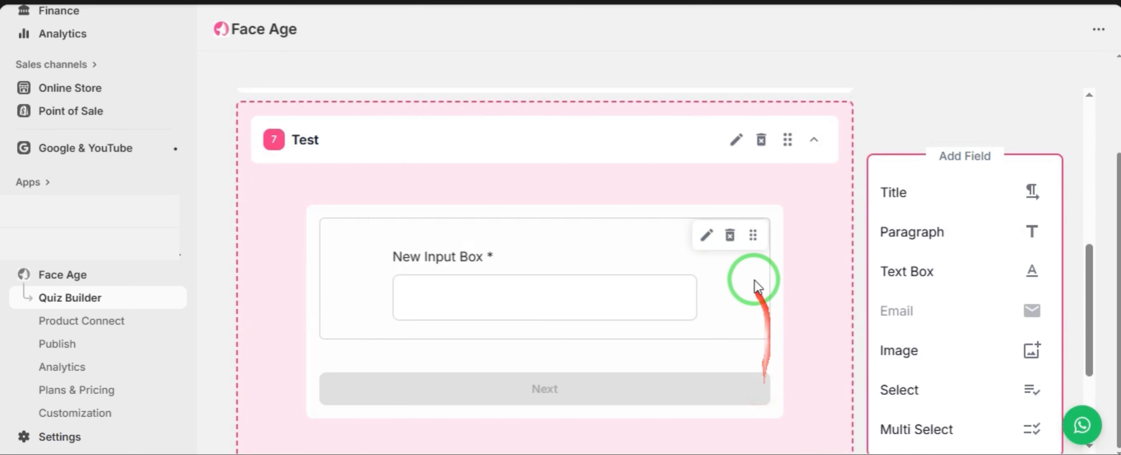
- Reopen the text box's settings and inspect its Name and Title fields
click(707, 238)
drag(593, 208, 441, 201)
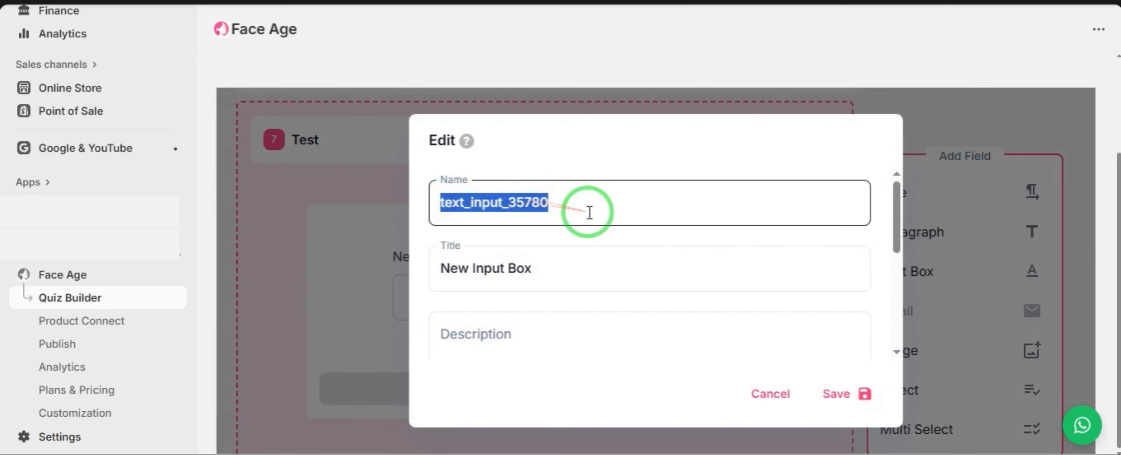
click(585, 202)
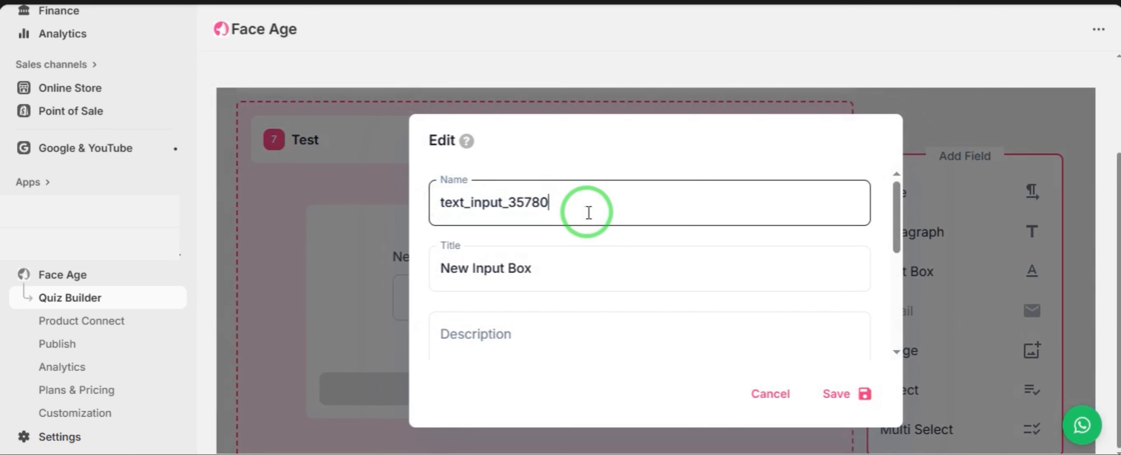
click(577, 262)
click(600, 211)
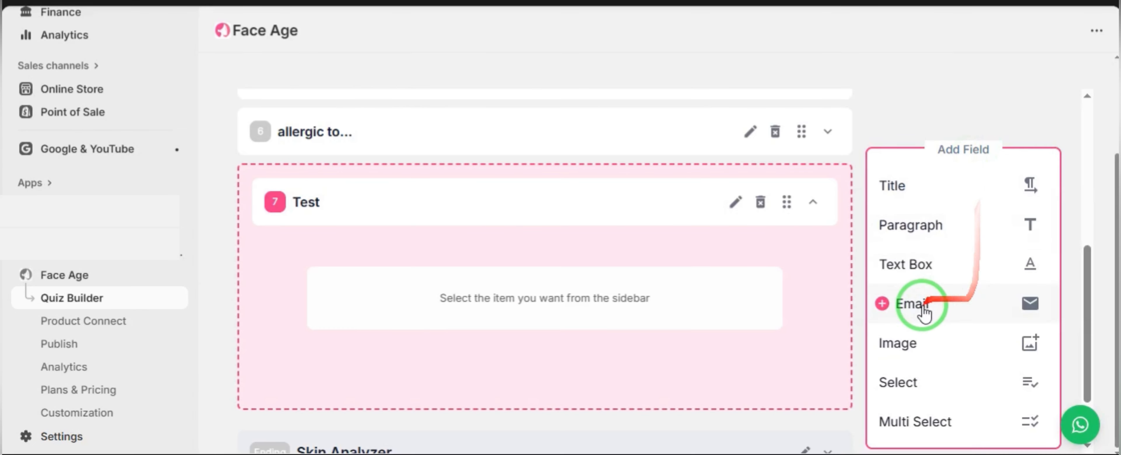
- Add an Email field to the Test section, open its settings and save them
click(956, 311)
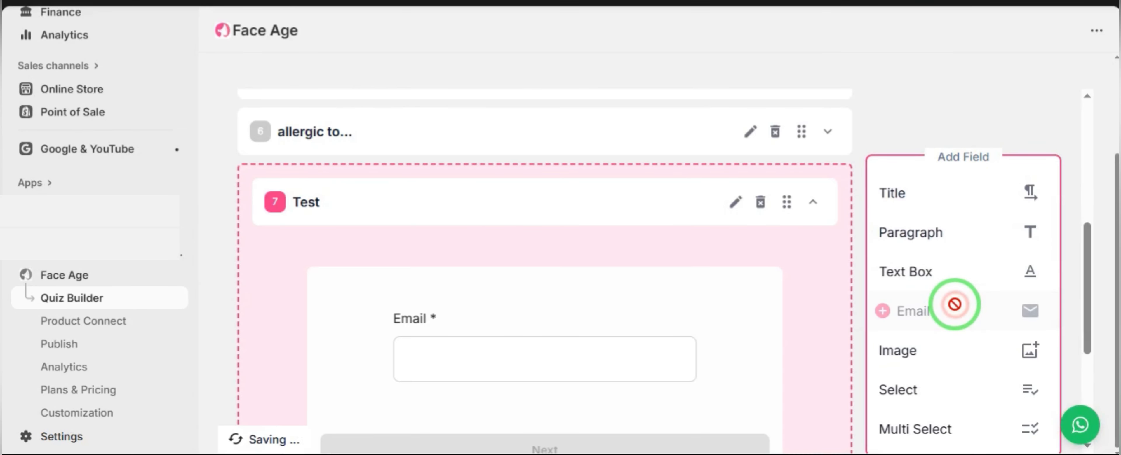
scroll(781, 293, down, 2)
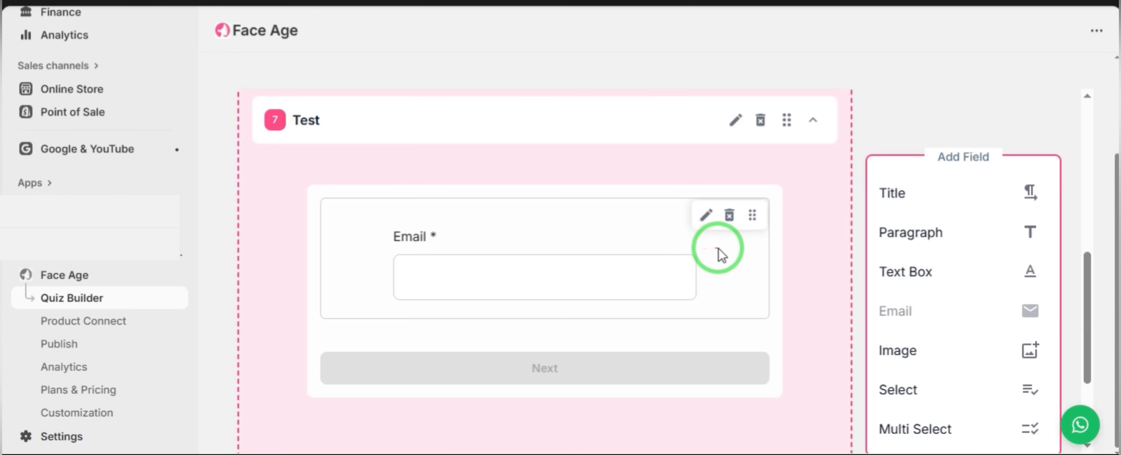
click(705, 217)
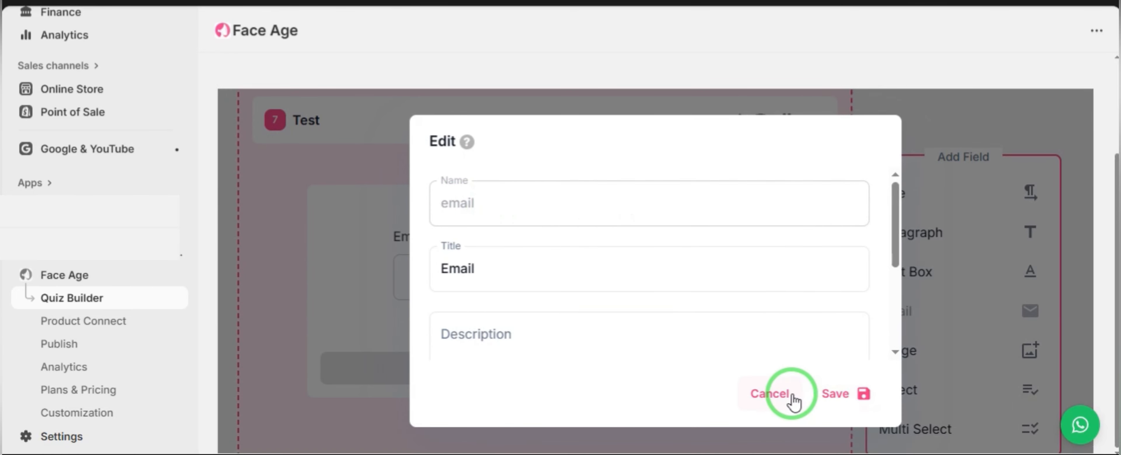
click(835, 391)
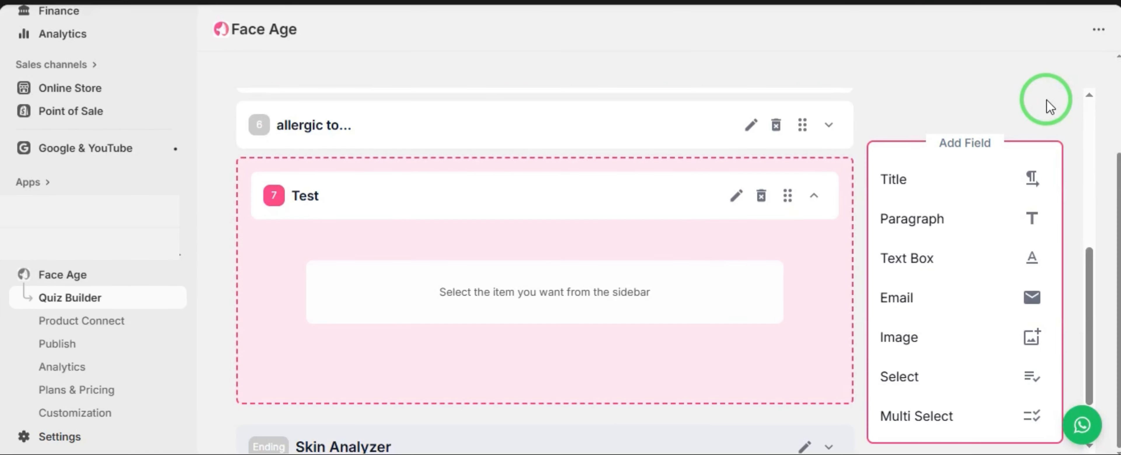
- Add an Image field to the Test section
click(950, 342)
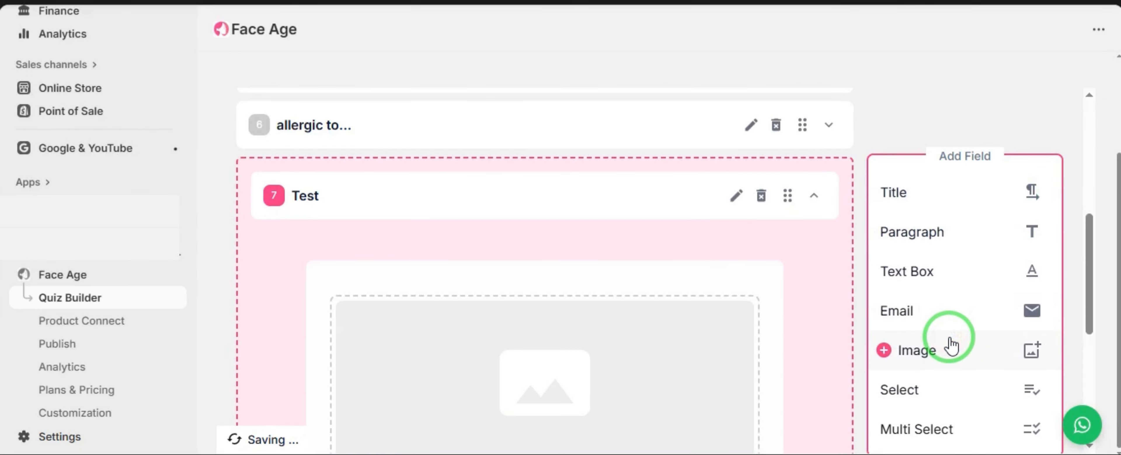
scroll(803, 320, down, 2)
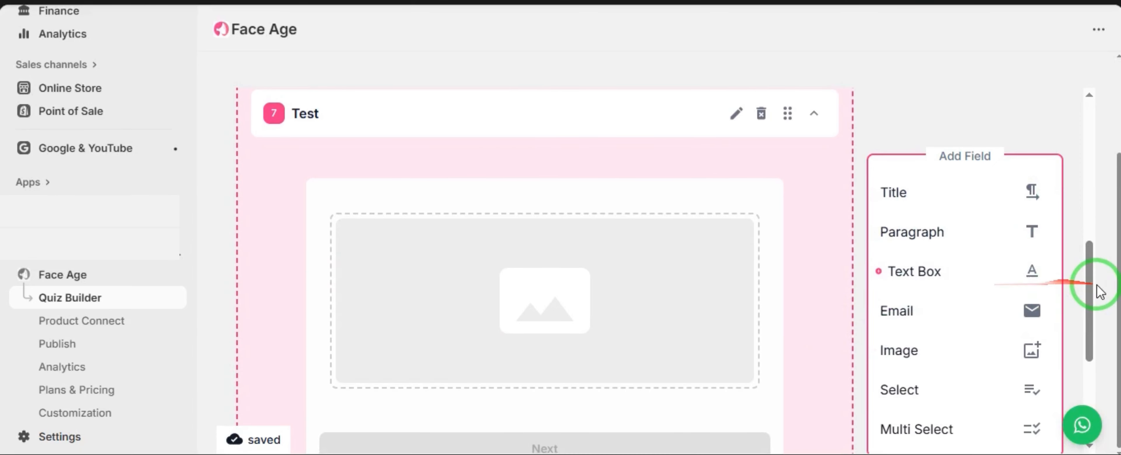
drag(1088, 287, 1092, 311)
mouse_move(617, 245)
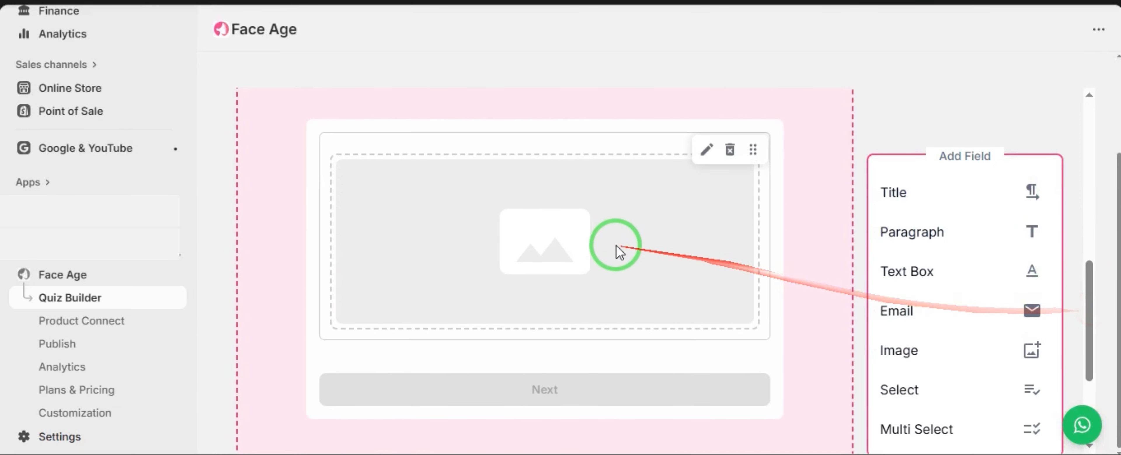
- Open the image field's settings and review its Box Position and Upload Image options
click(708, 160)
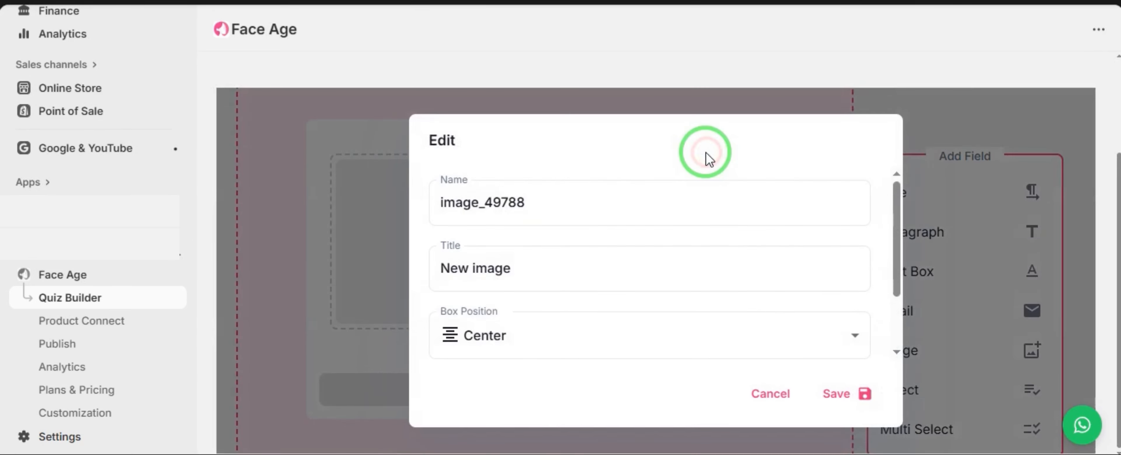
scroll(596, 256, down, 1)
scroll(596, 256, down, 3)
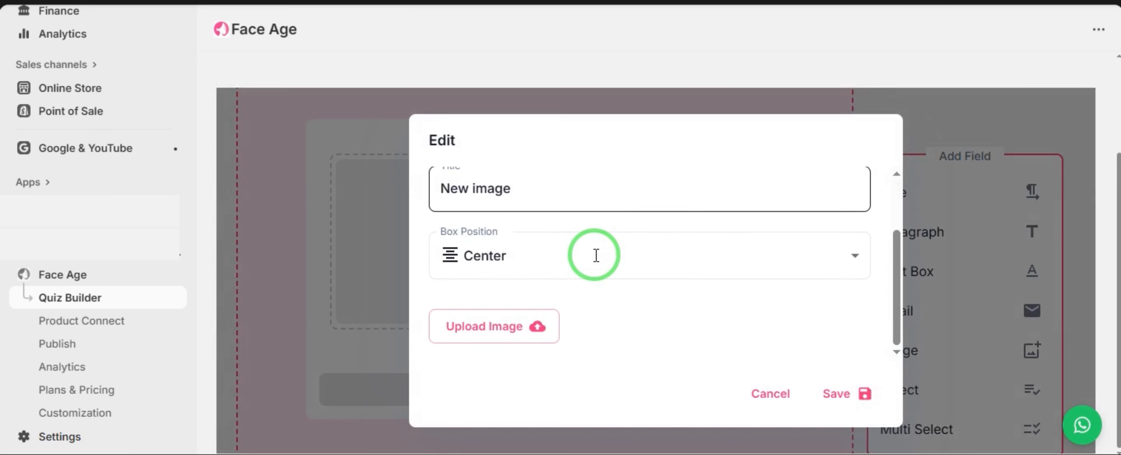
scroll(596, 255, up, 4)
scroll(596, 255, down, 2)
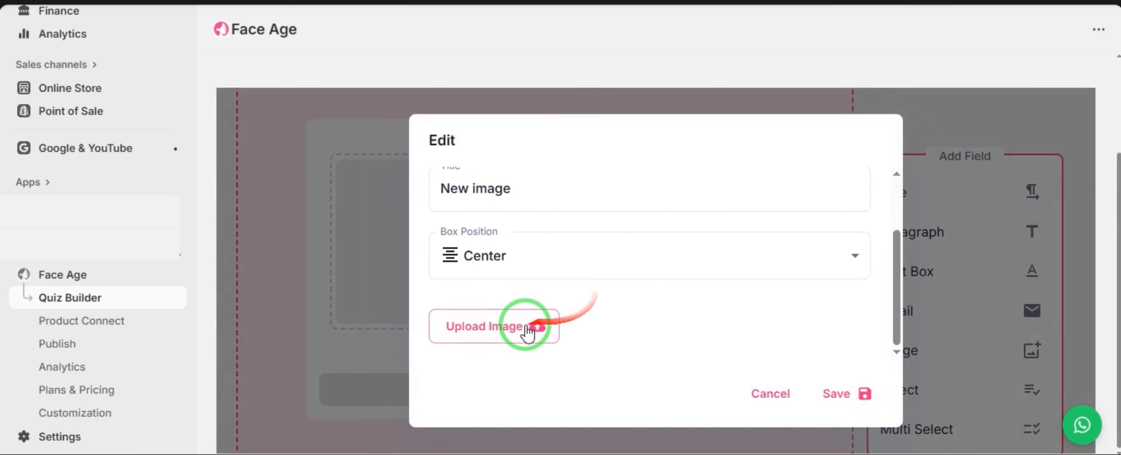
click(537, 272)
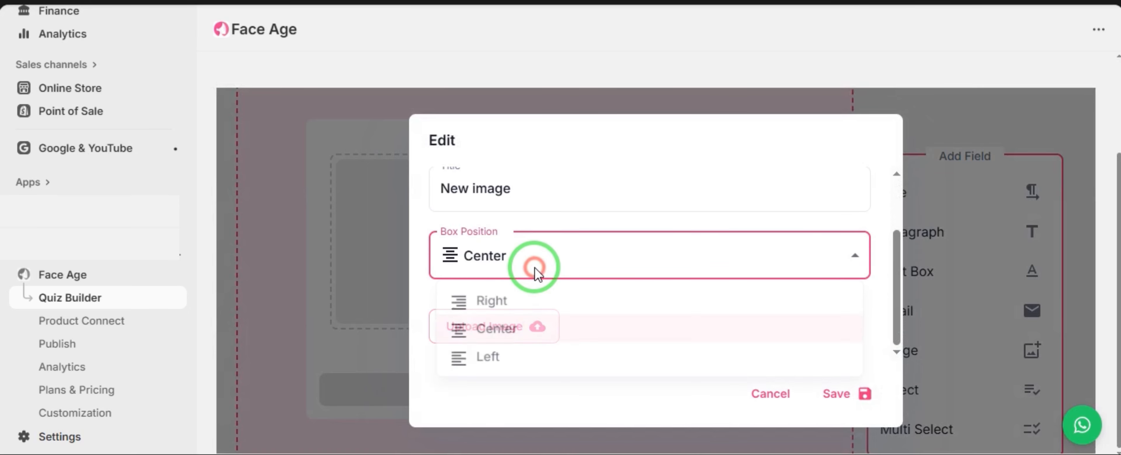
click(538, 273)
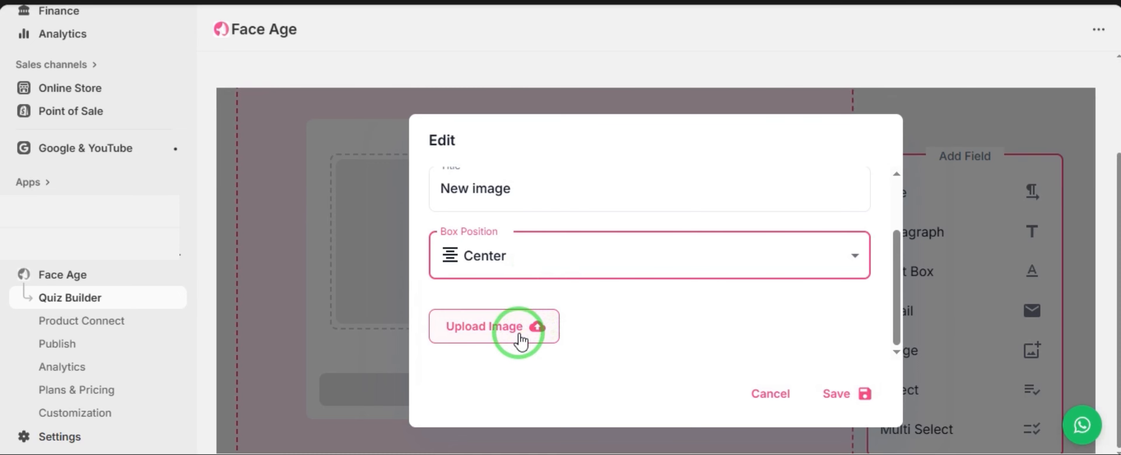
click(957, 34)
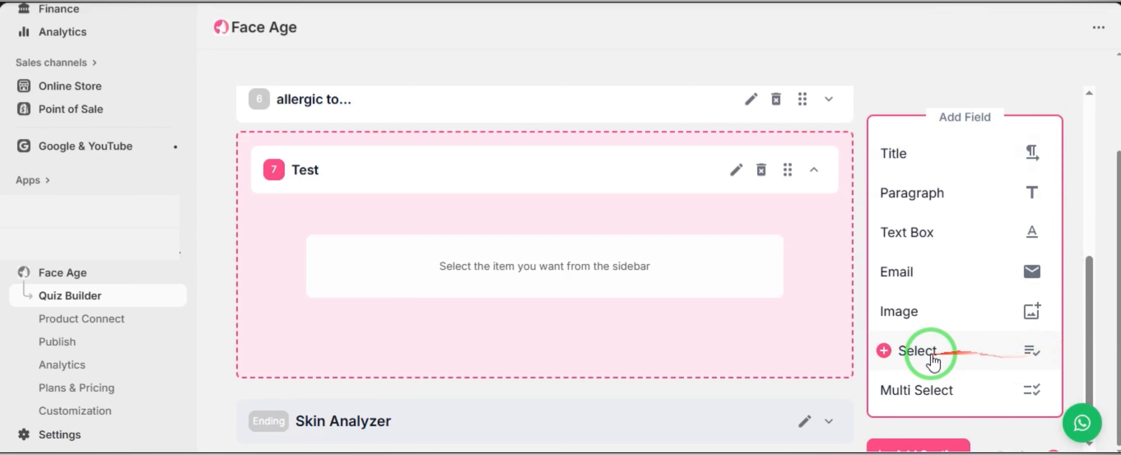
- Add a Select field to the Test section and open its settings
click(973, 353)
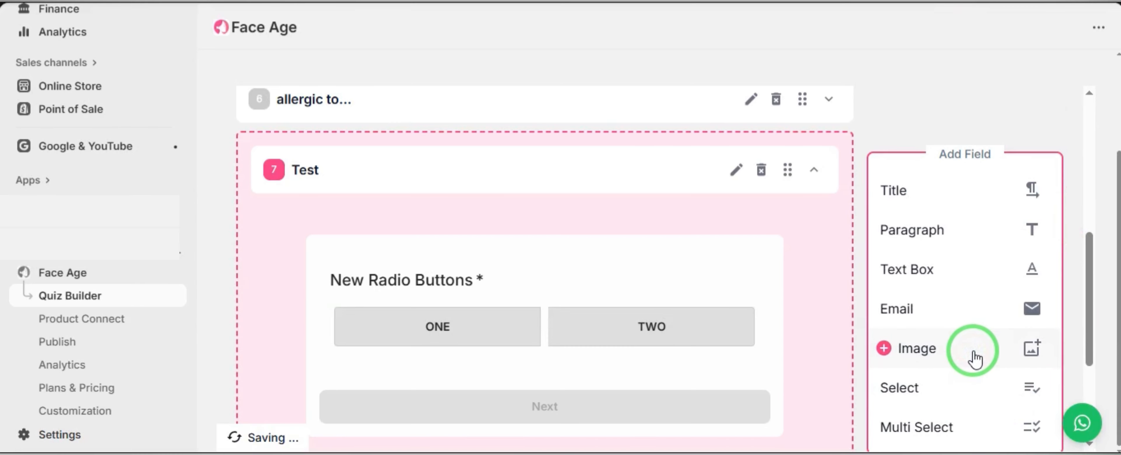
click(706, 267)
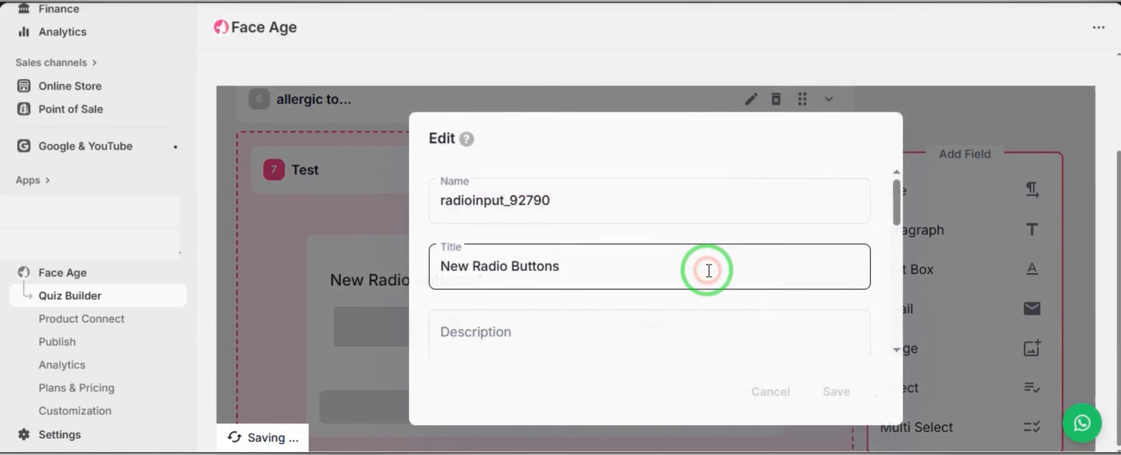
scroll(708, 270, down, 5)
scroll(708, 272, up, 1)
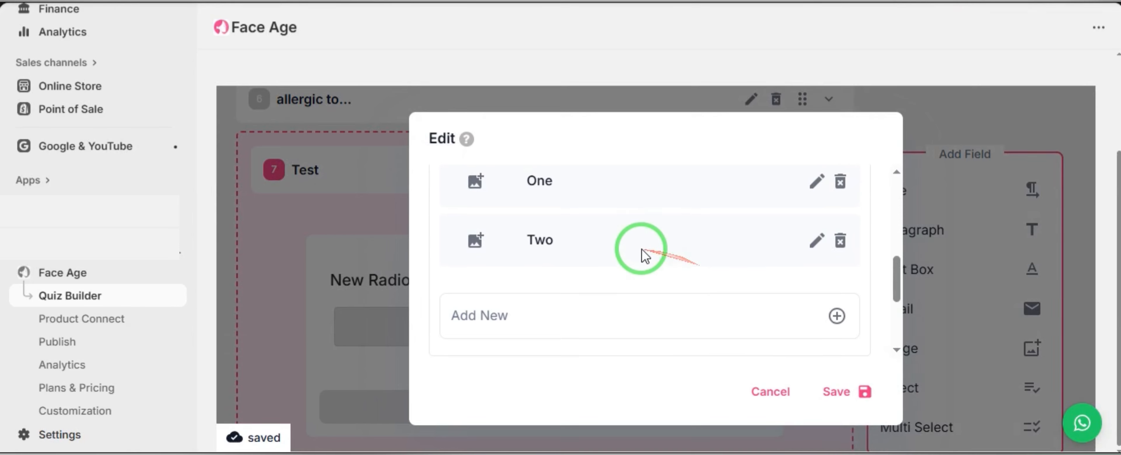
- Examine the select field's option management controls for editing and adding options
click(816, 258)
click(820, 264)
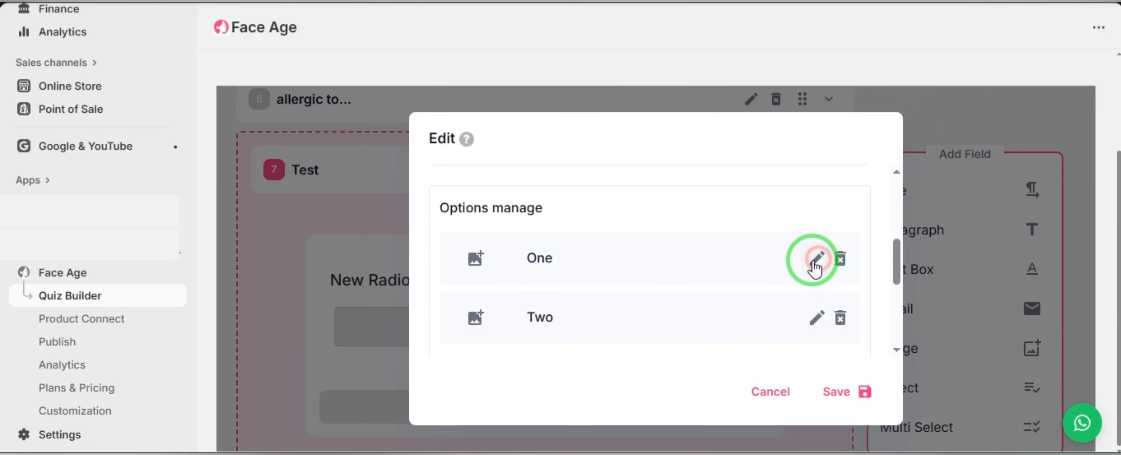
scroll(630, 283, down, 2)
click(498, 304)
click(836, 311)
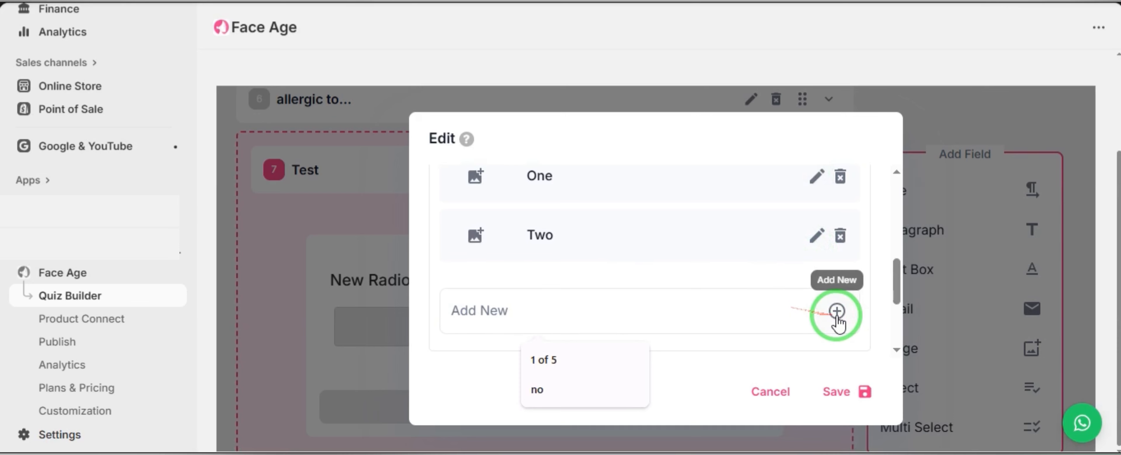
- Switch the select field's options type to LIST and back to NORMAL
scroll(665, 307, down, 4)
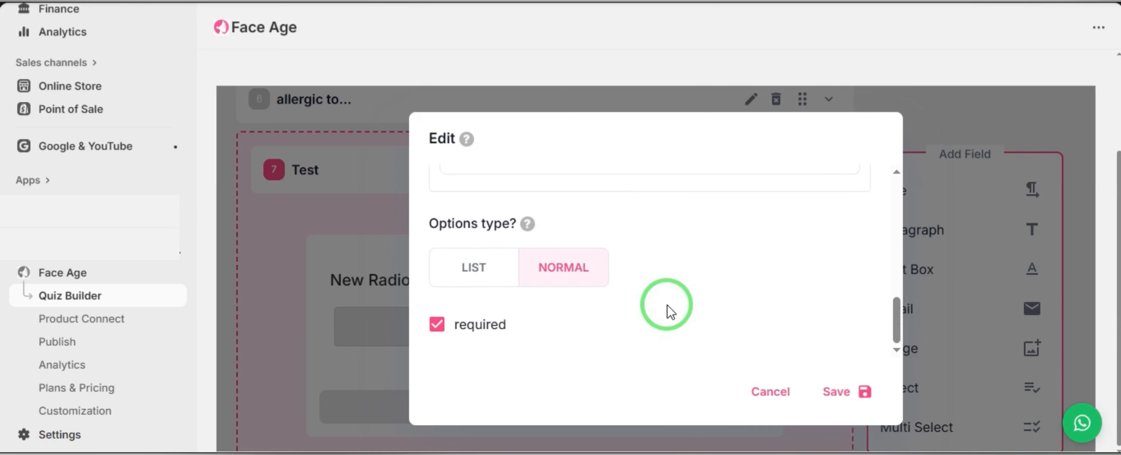
scroll(664, 307, up, 5)
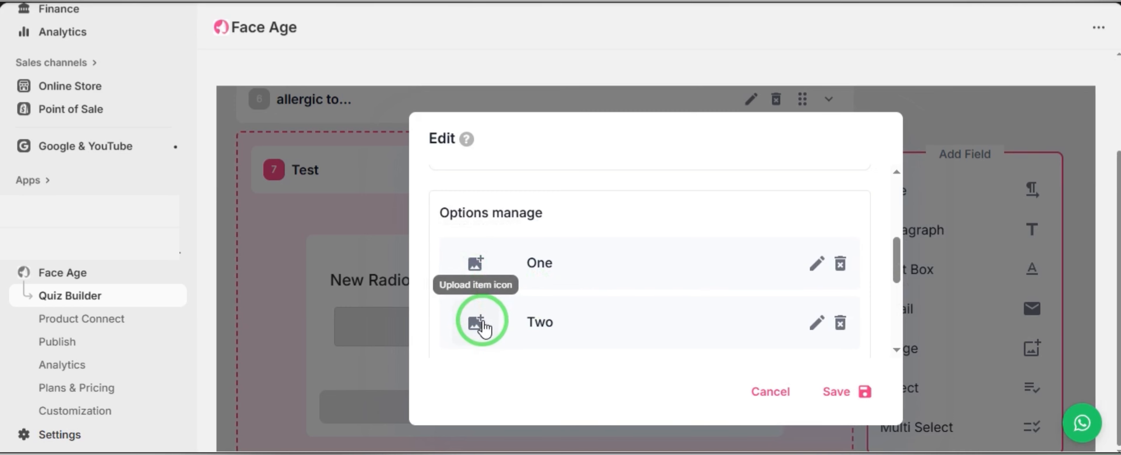
scroll(668, 318, down, 4)
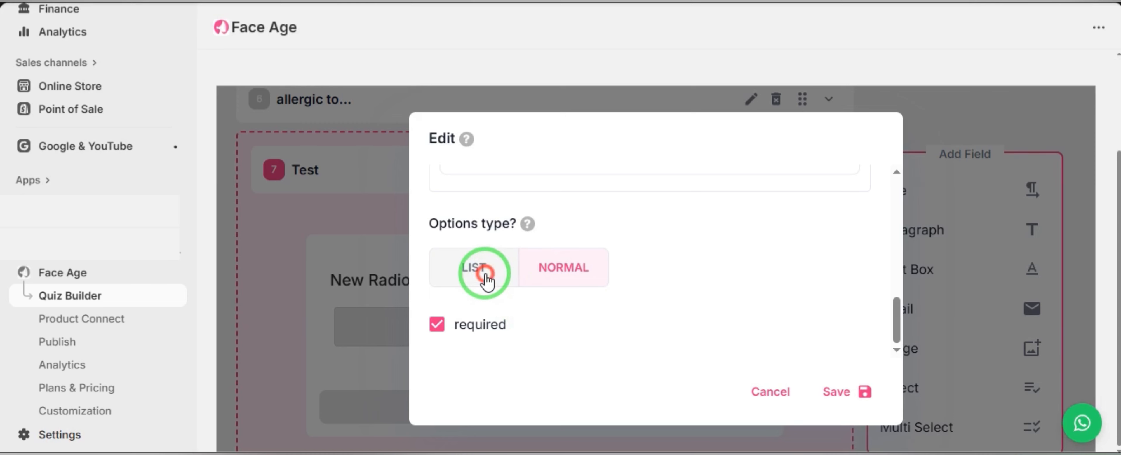
click(485, 280)
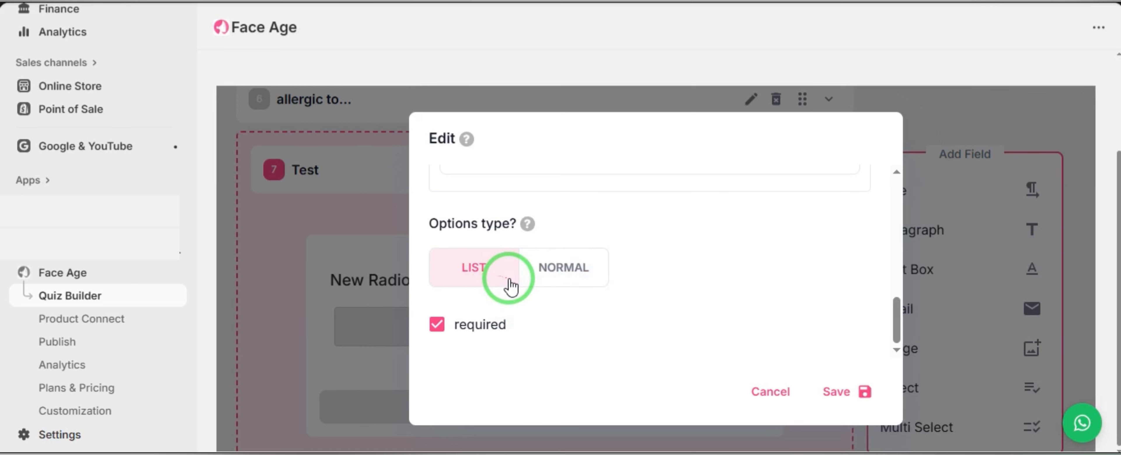
click(590, 278)
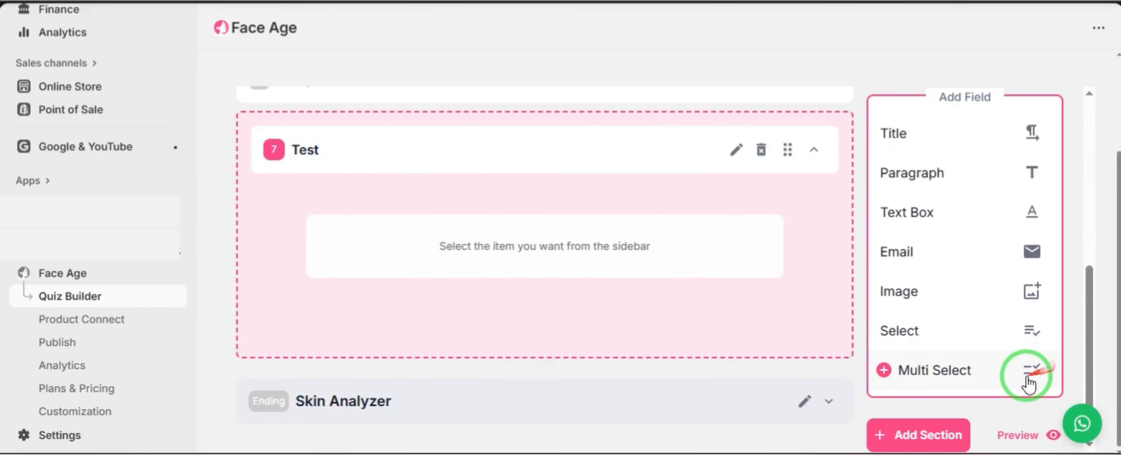
- Add a Multi Select field to the Test section
click(925, 390)
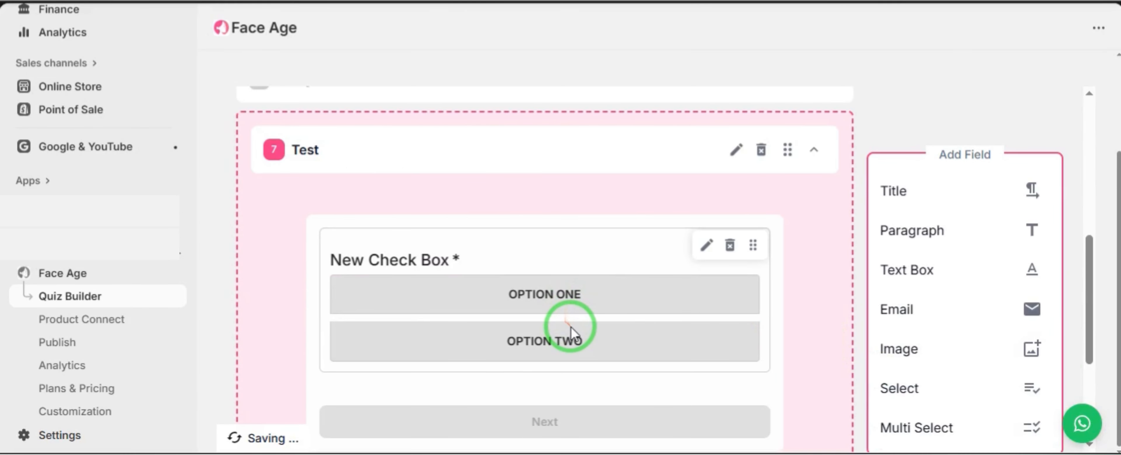
scroll(571, 327, down, 2)
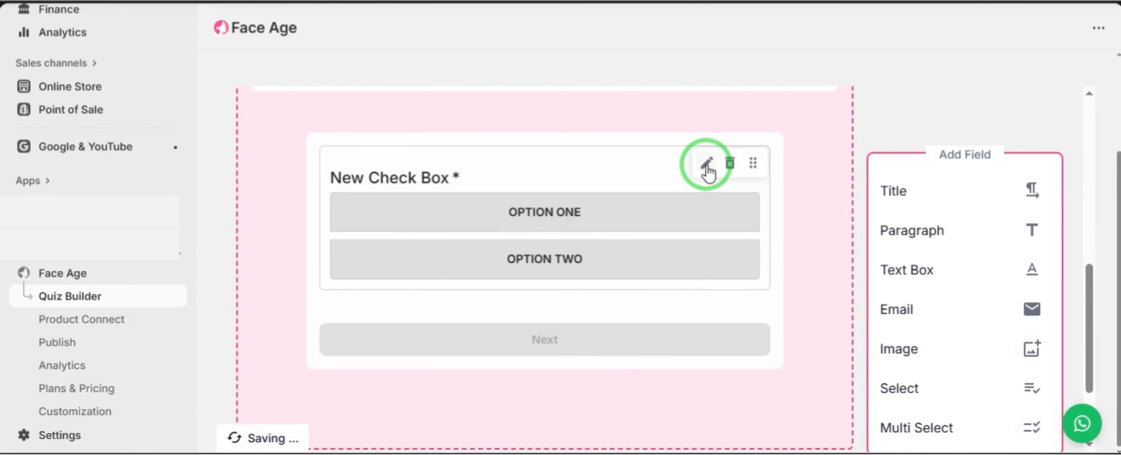
- Open the Skin Type section's settings and examine its title, background, box position and hiding options without saving
click(706, 165)
scroll(709, 243, down, 5)
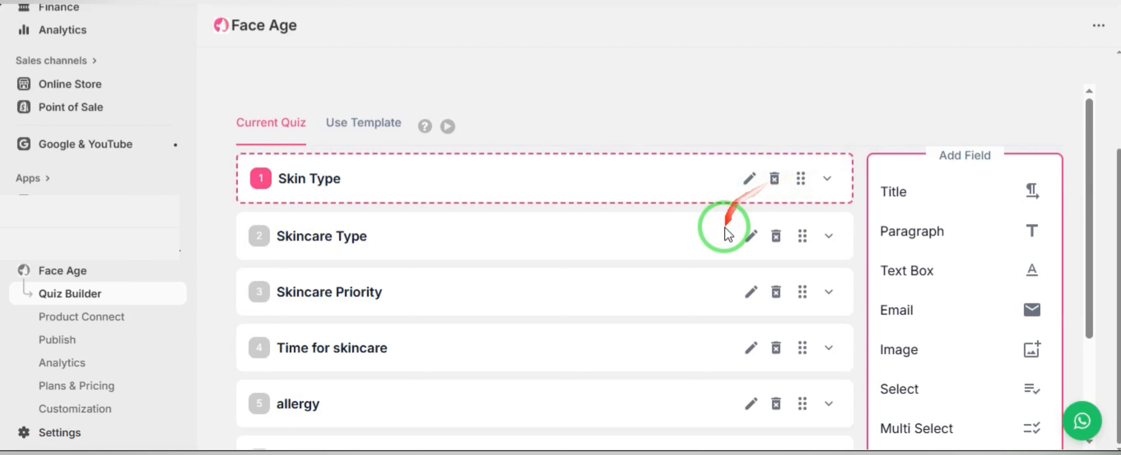
click(751, 182)
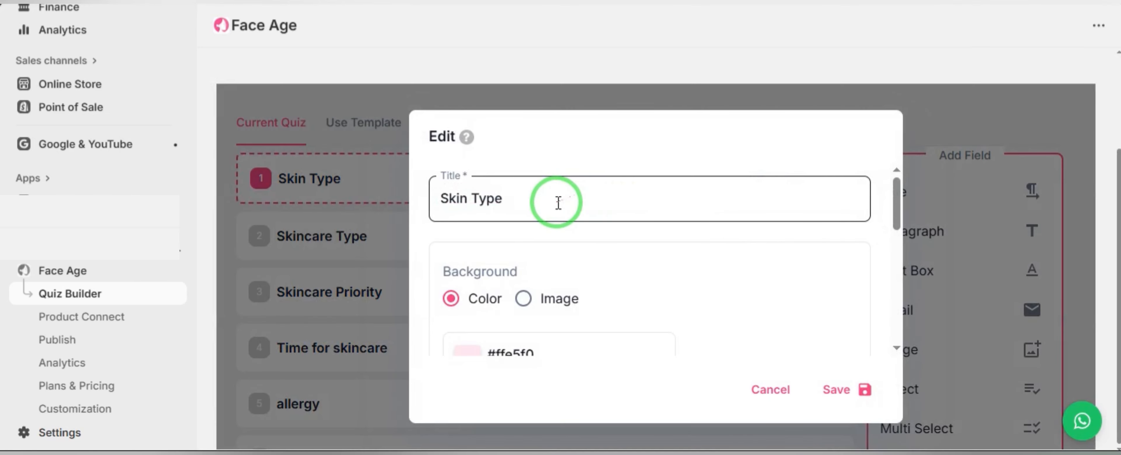
drag(558, 203, 432, 198)
click(585, 210)
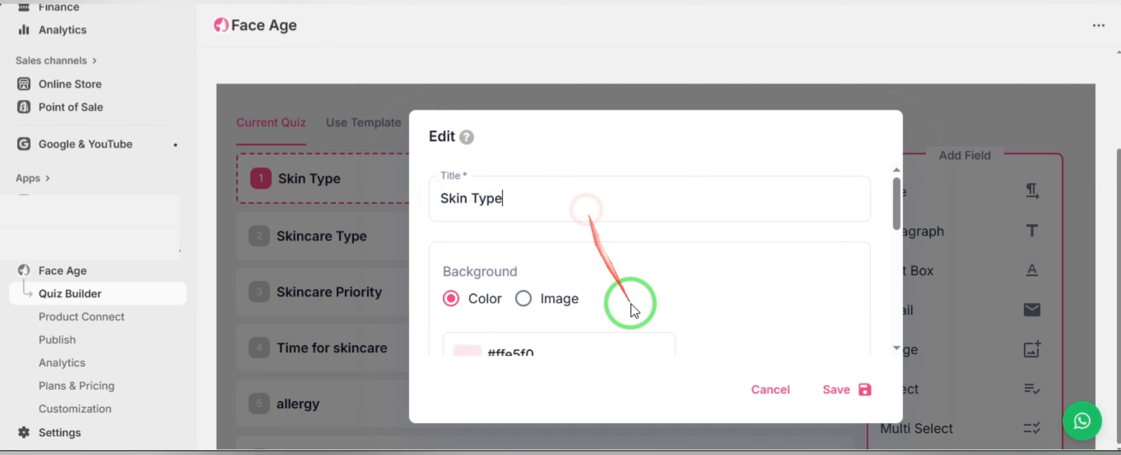
scroll(634, 311, down, 2)
click(582, 272)
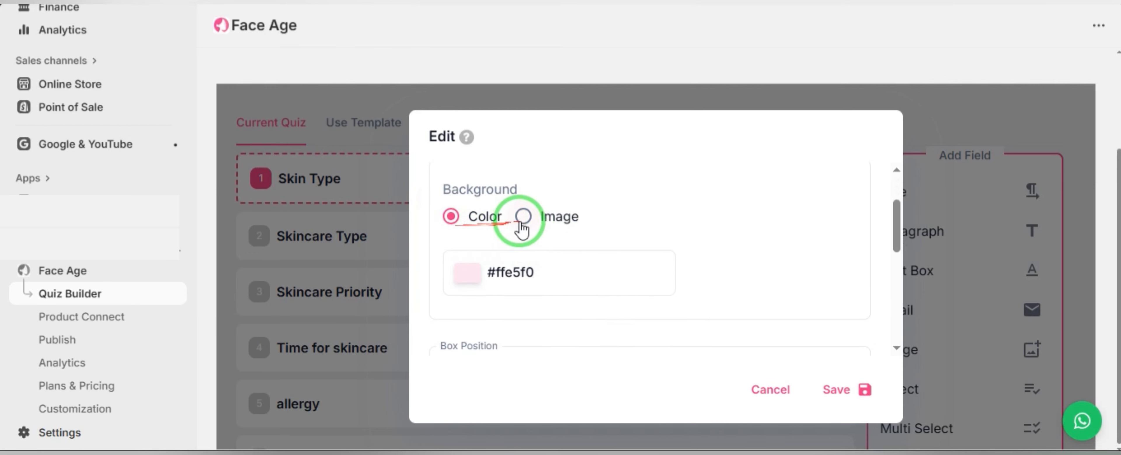
scroll(607, 260, down, 2)
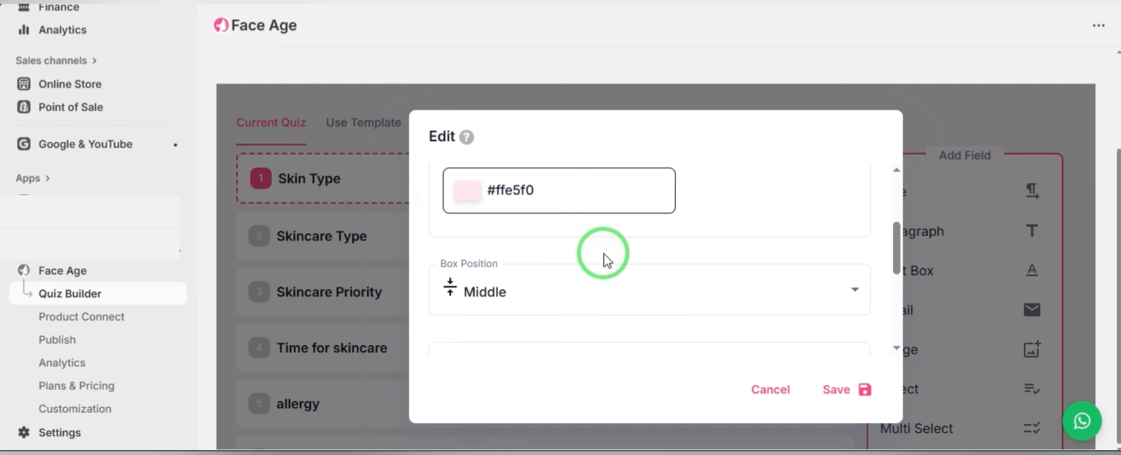
scroll(607, 260, down, 2)
click(553, 220)
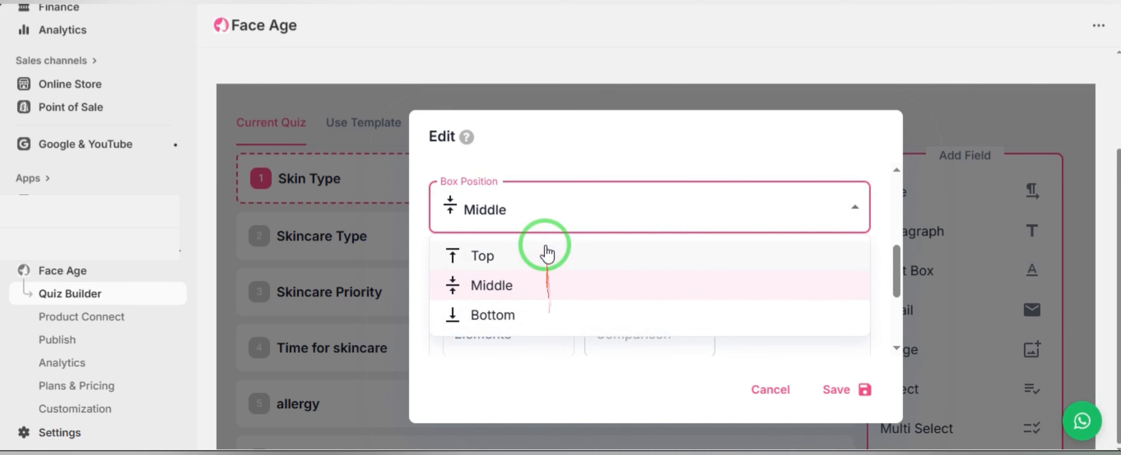
click(551, 217)
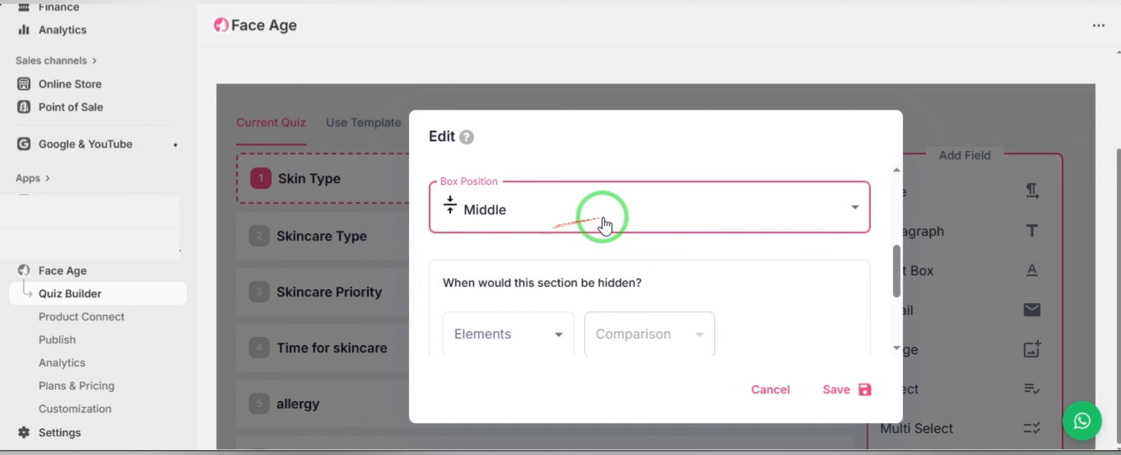
scroll(745, 233, down, 2)
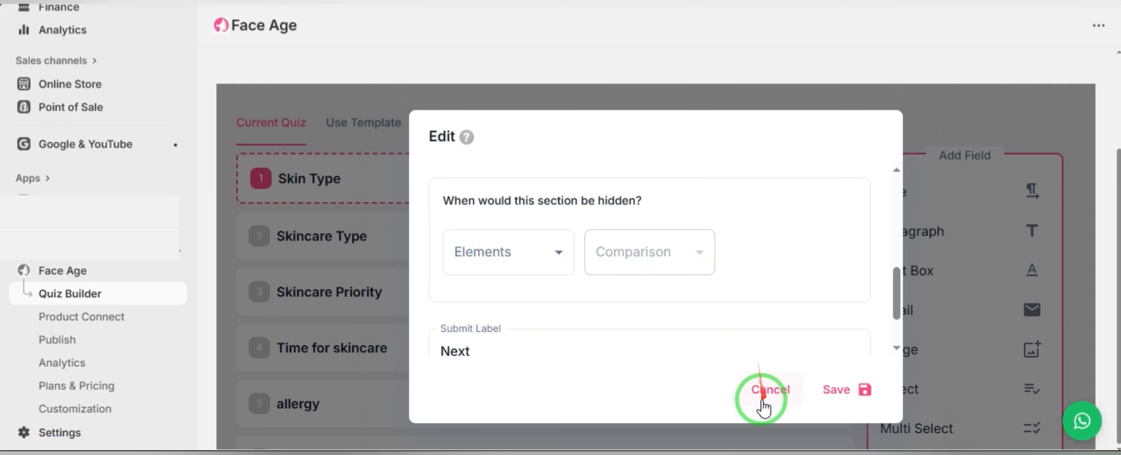
click(767, 391)
- Set the 'allergic to...' section to be hidden when the known-allergies question equals no, and save
scroll(283, 332, down, 2)
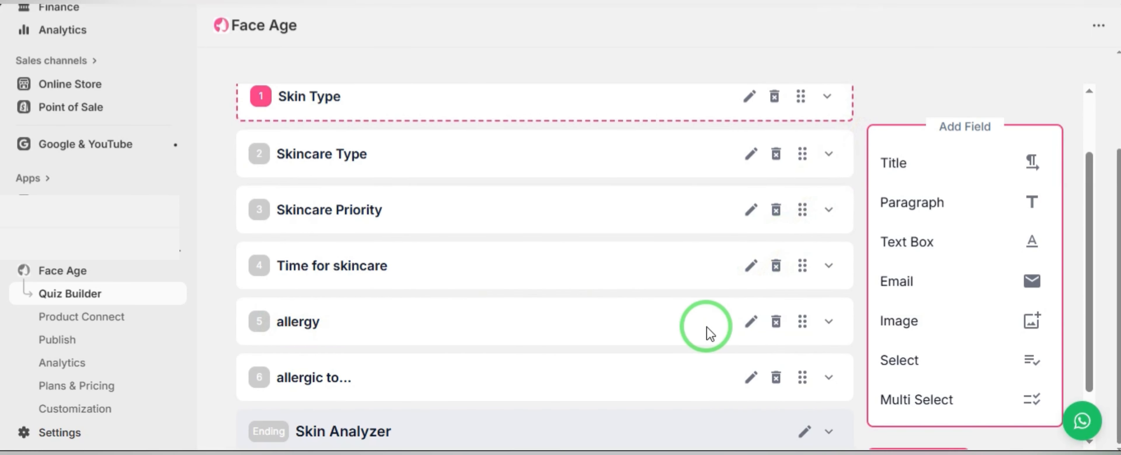
click(664, 312)
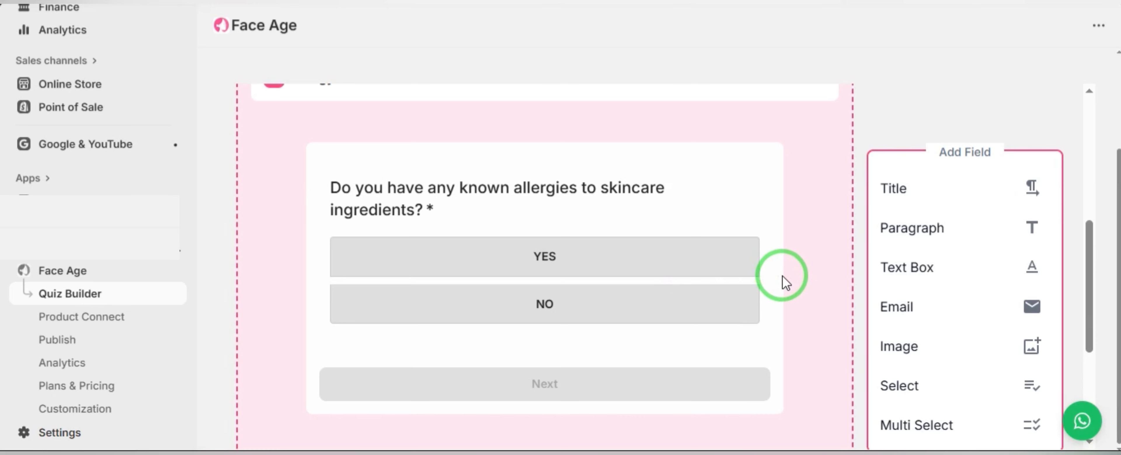
scroll(782, 276, up, 2)
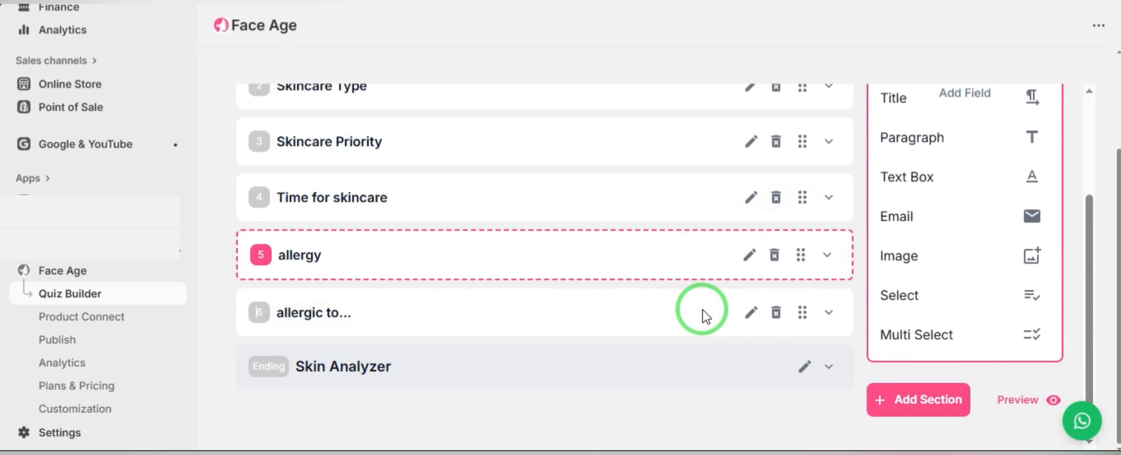
click(702, 312)
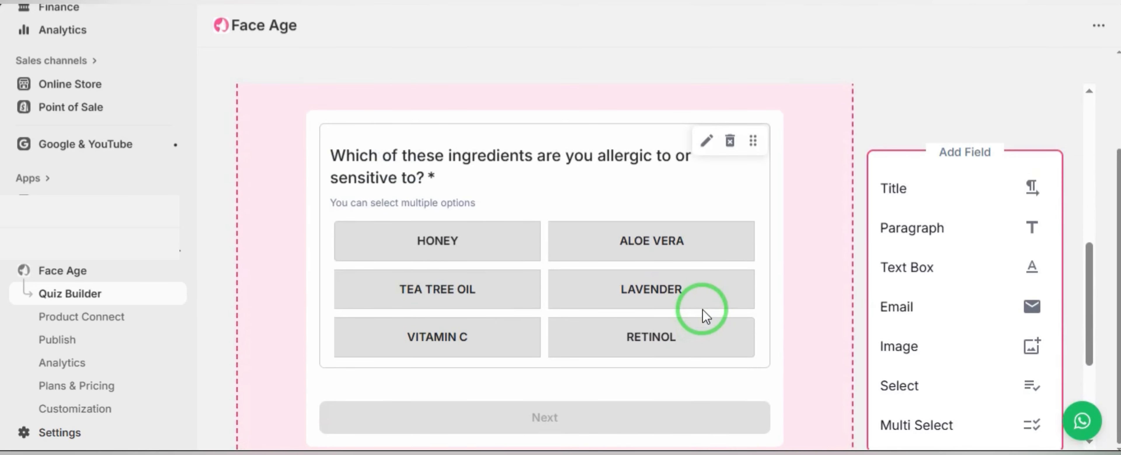
scroll(699, 274, up, 2)
click(733, 209)
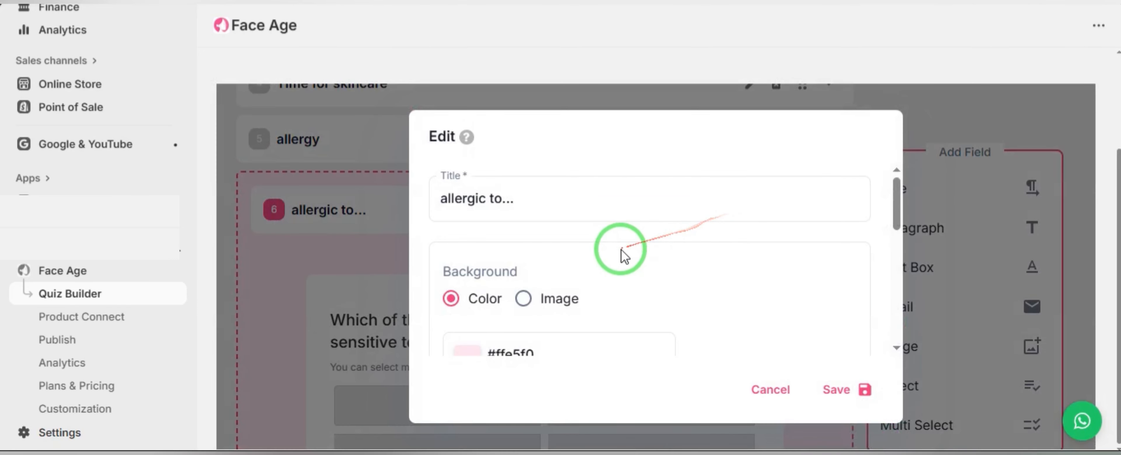
scroll(622, 251, down, 4)
scroll(621, 251, down, 3)
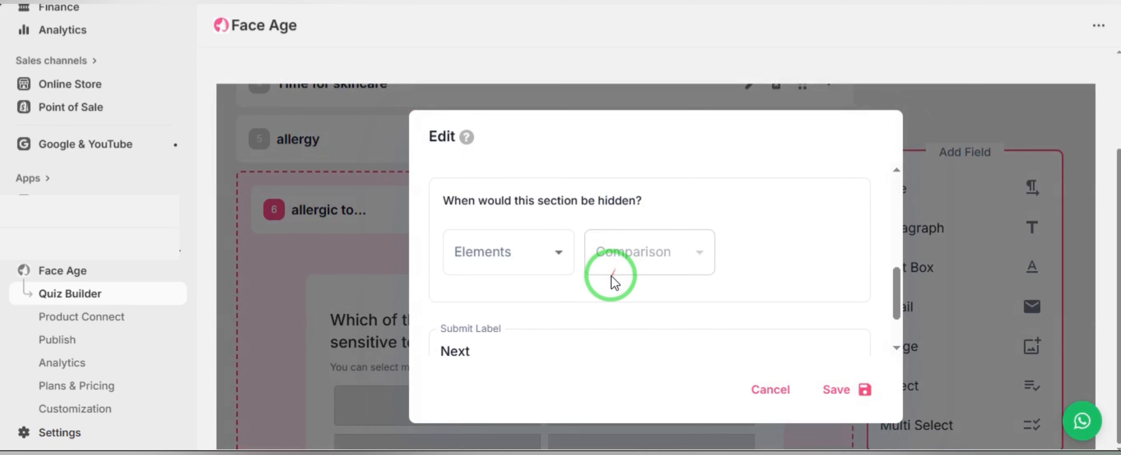
click(473, 269)
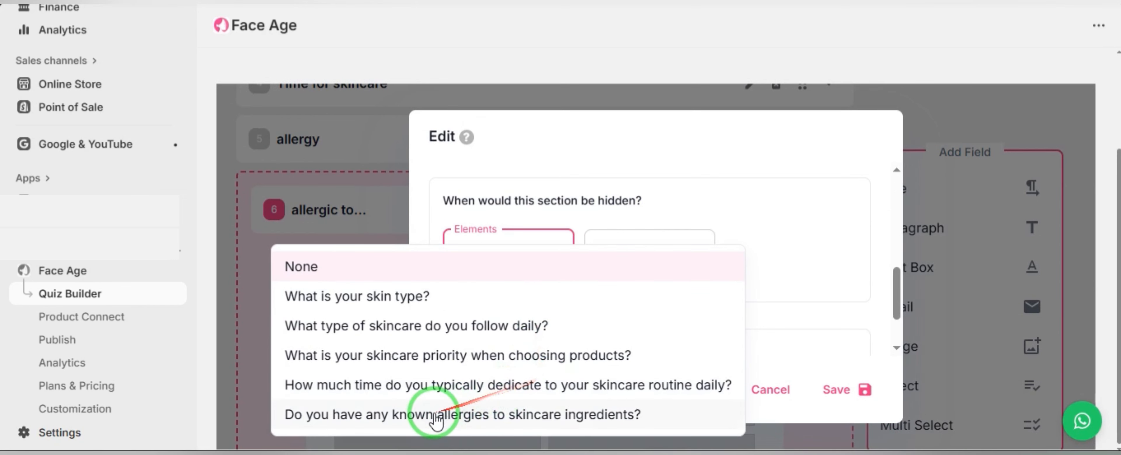
click(573, 416)
click(621, 254)
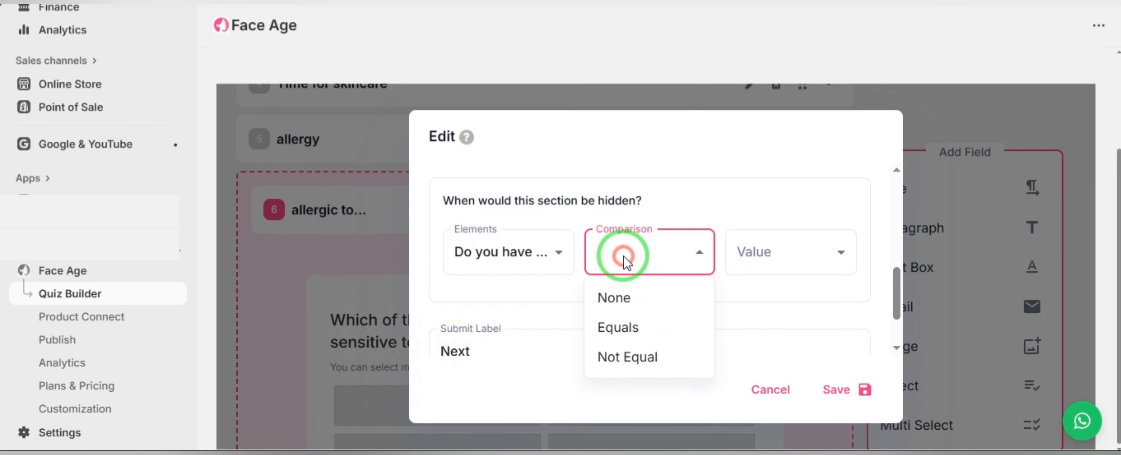
click(636, 327)
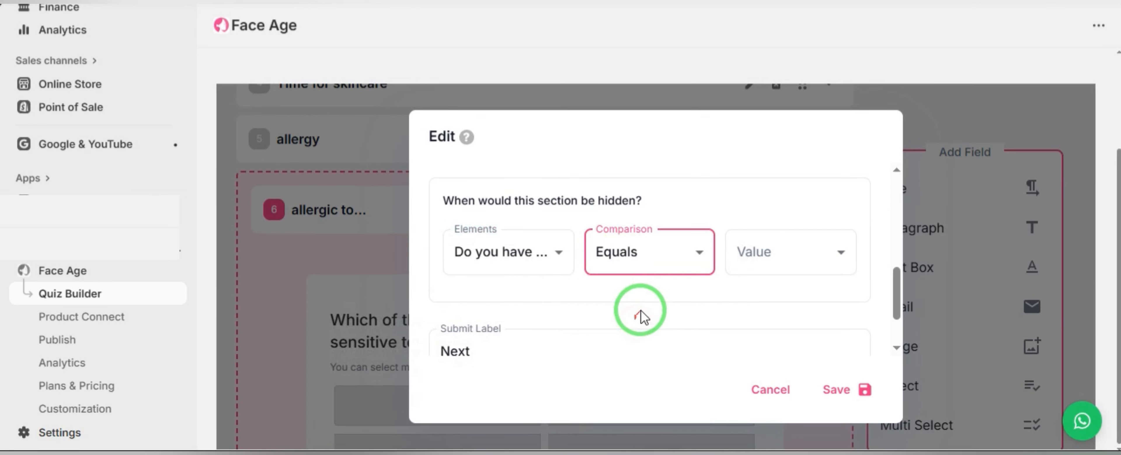
click(753, 254)
click(777, 351)
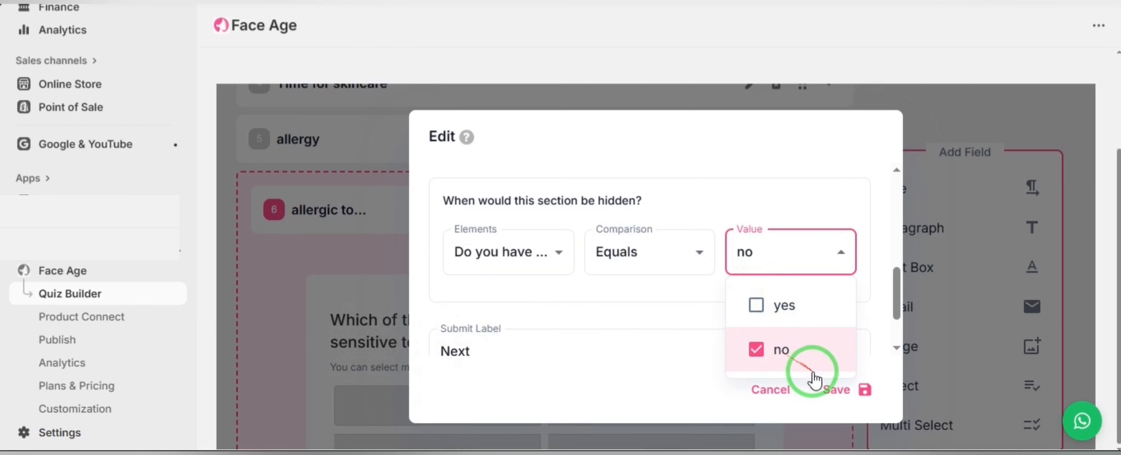
click(679, 300)
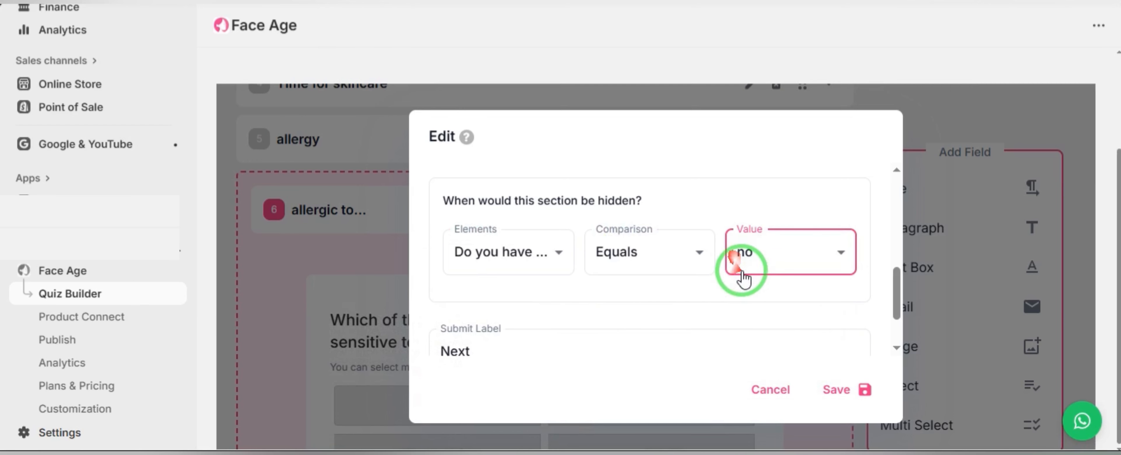
click(853, 356)
click(848, 392)
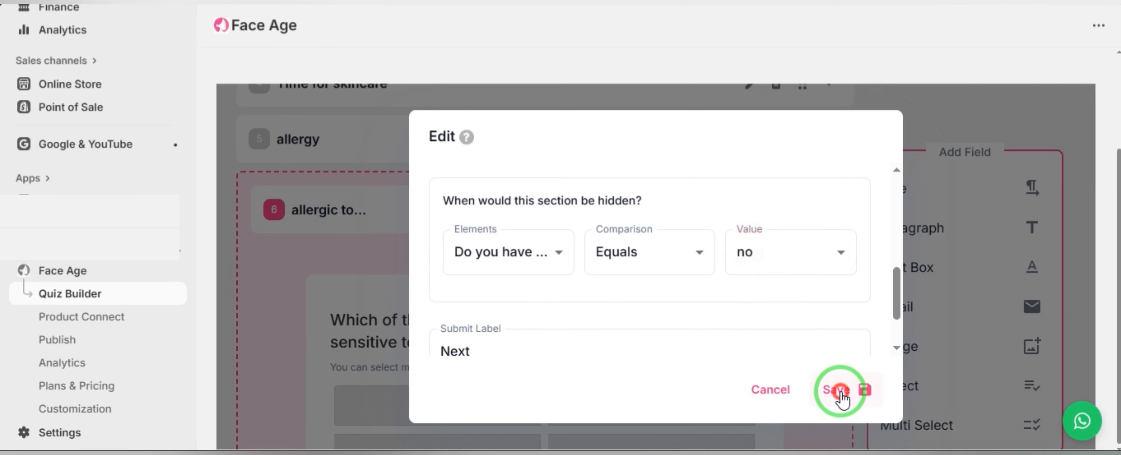